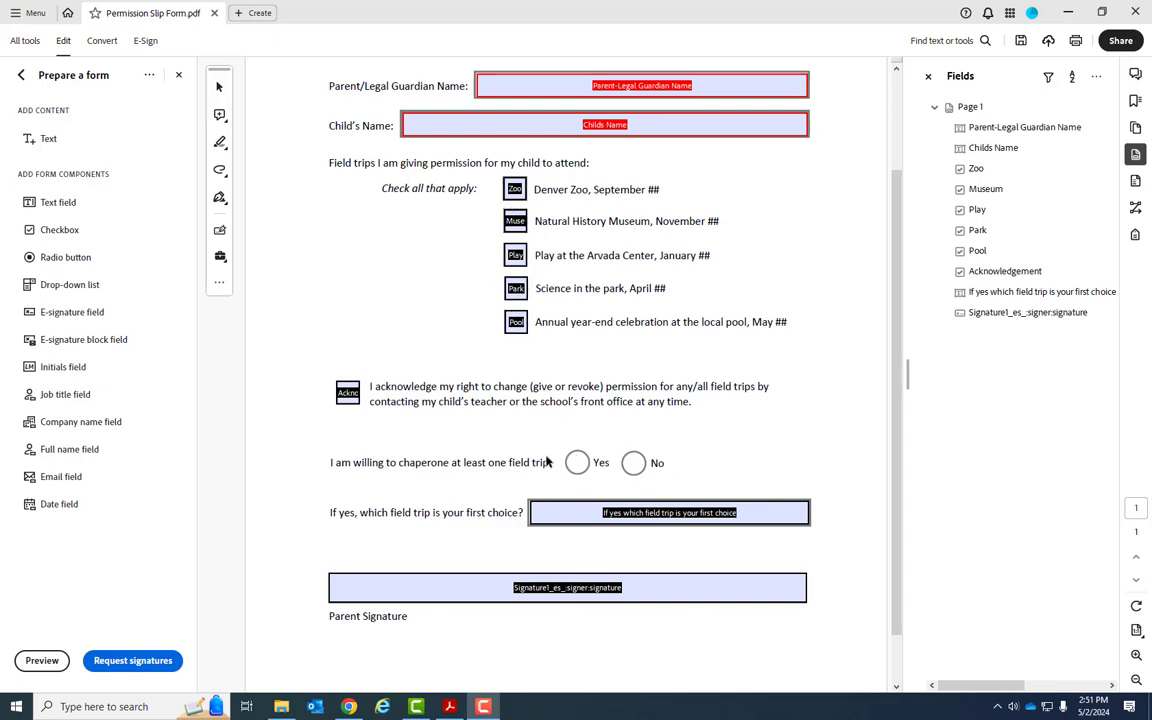
- Place radio buttons over the Yes and No circles on the chaperone line, then select the Yes field
left_click(30, 257)
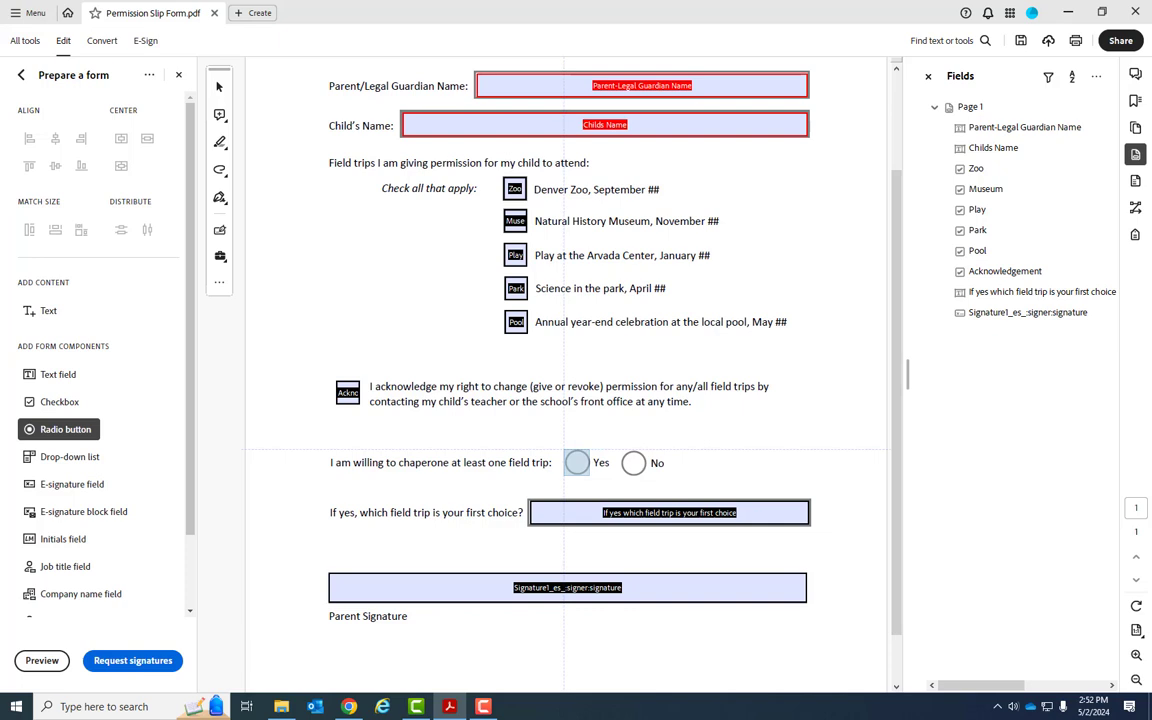
left_click(577, 462)
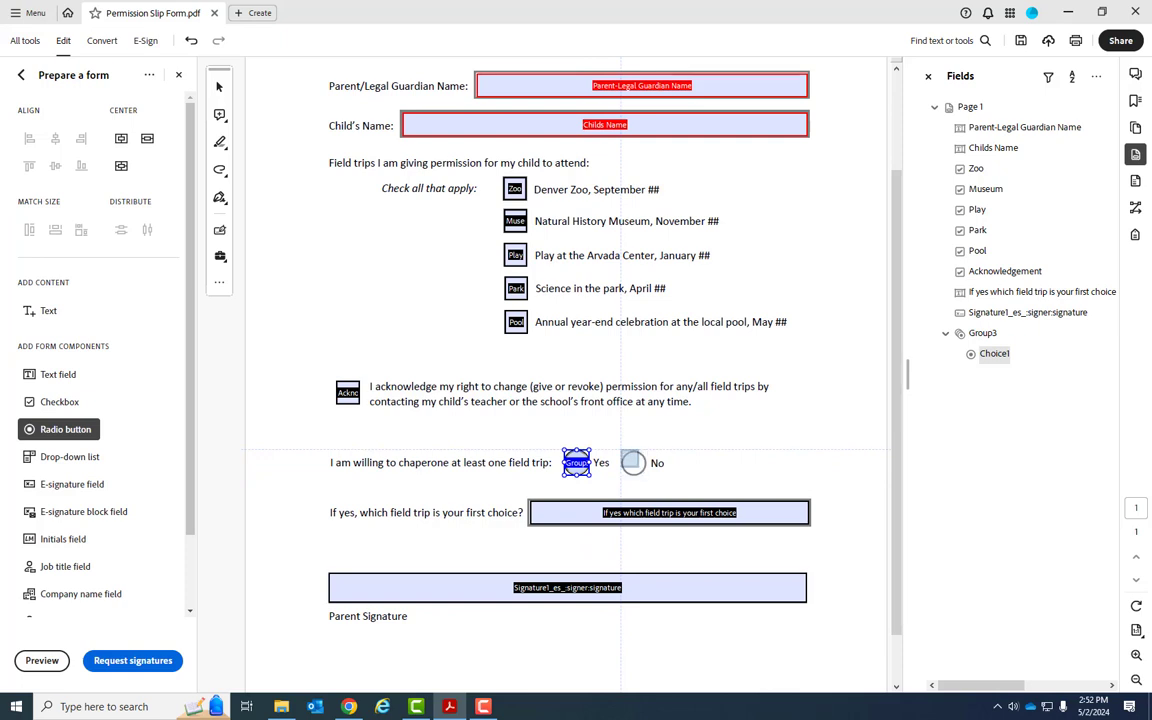
left_click(634, 463)
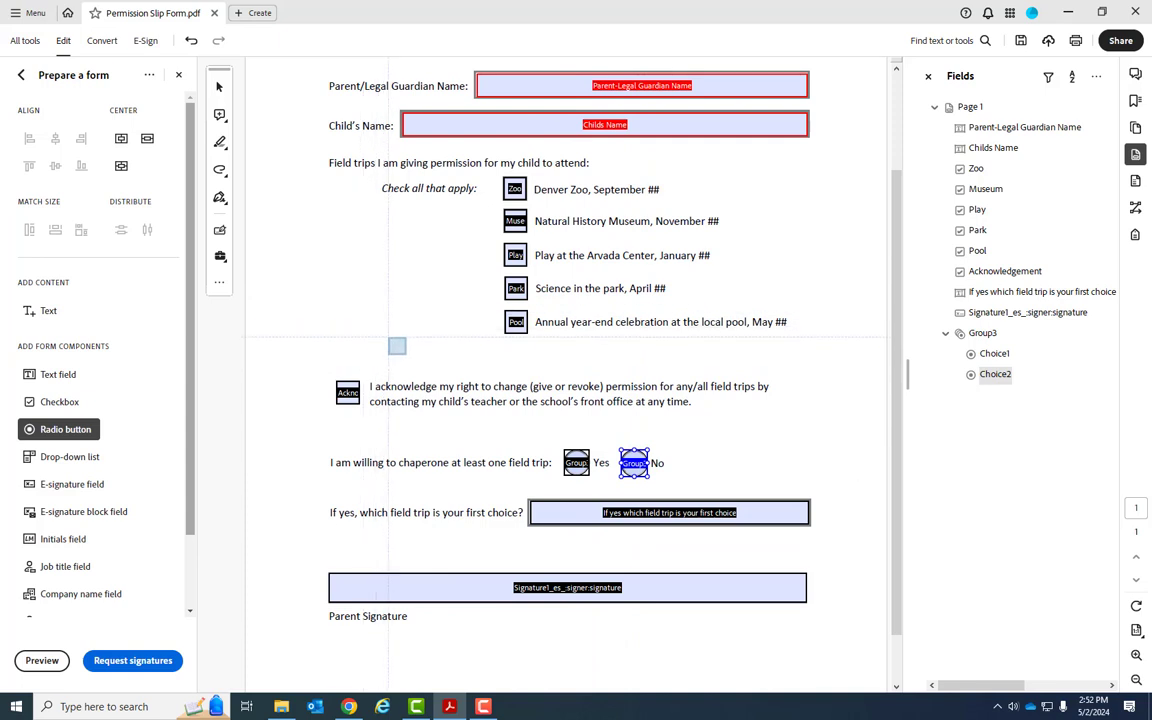
key("Escape")
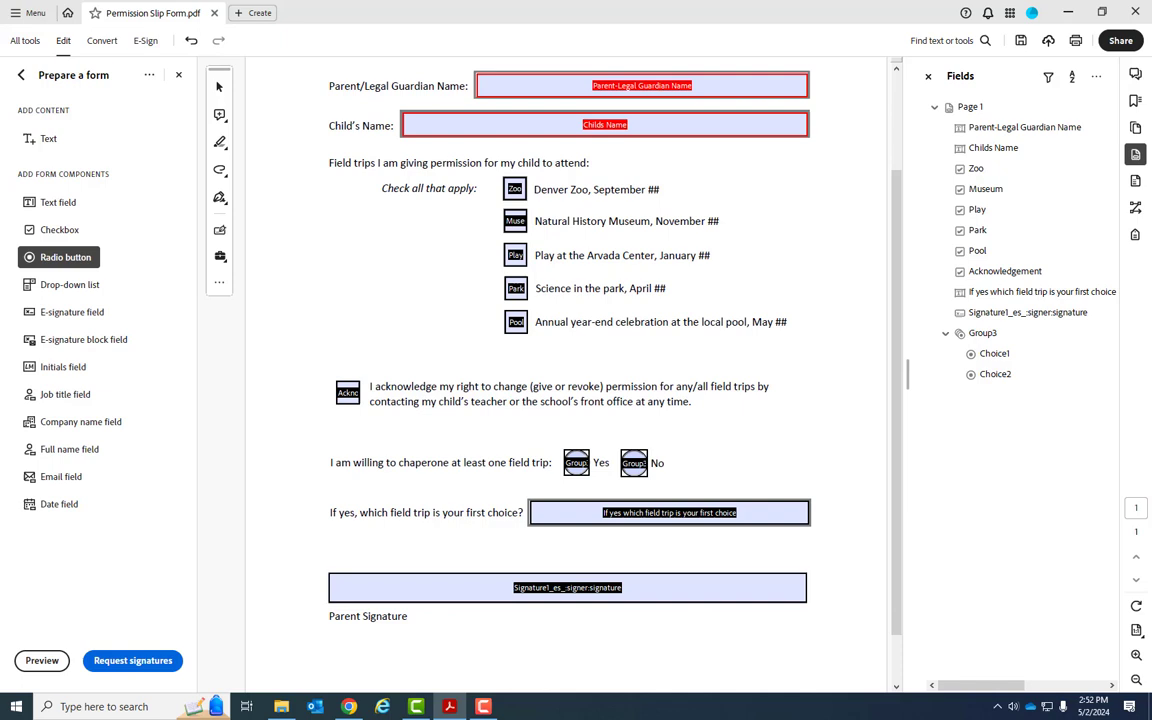
key("Escape")
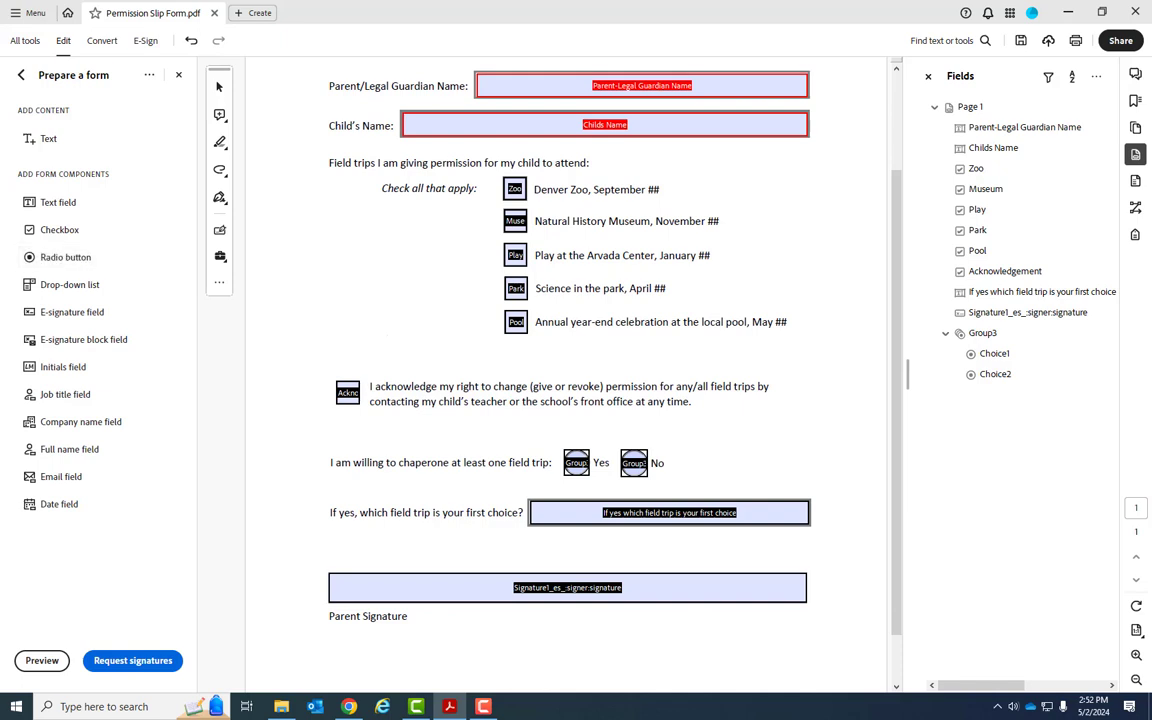
left_click(576, 463)
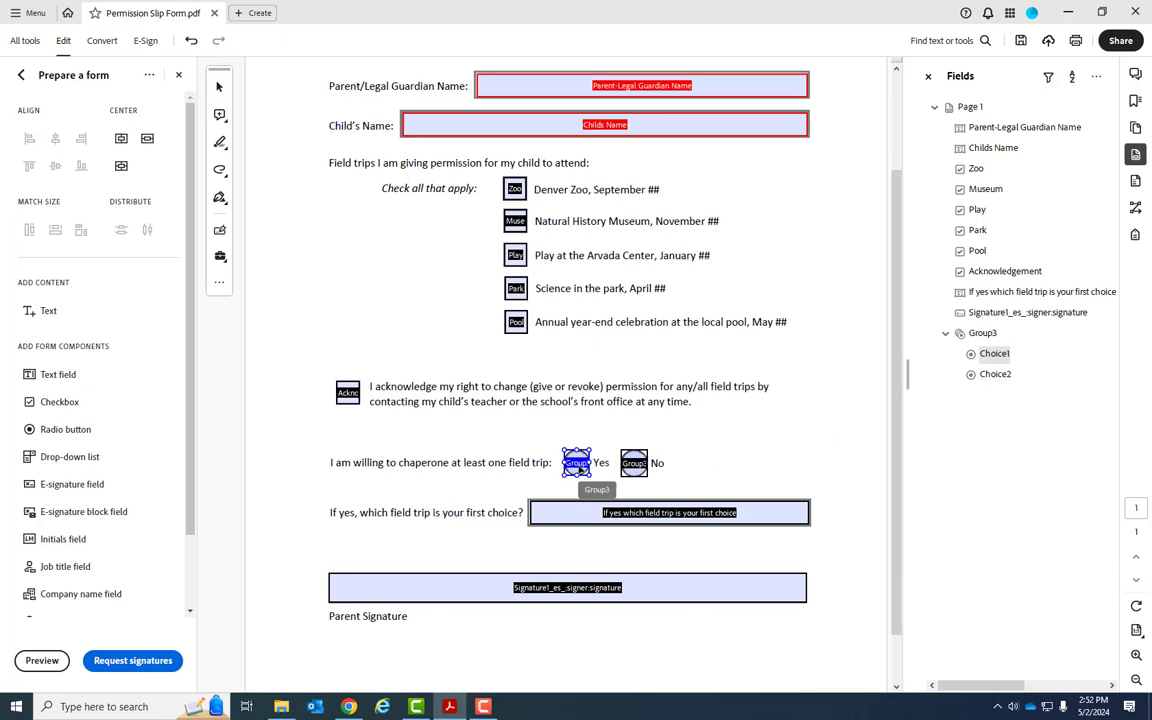
- Rename the Yes radio button's group from Group3 to Chaperone in its properties
double_click(578, 465)
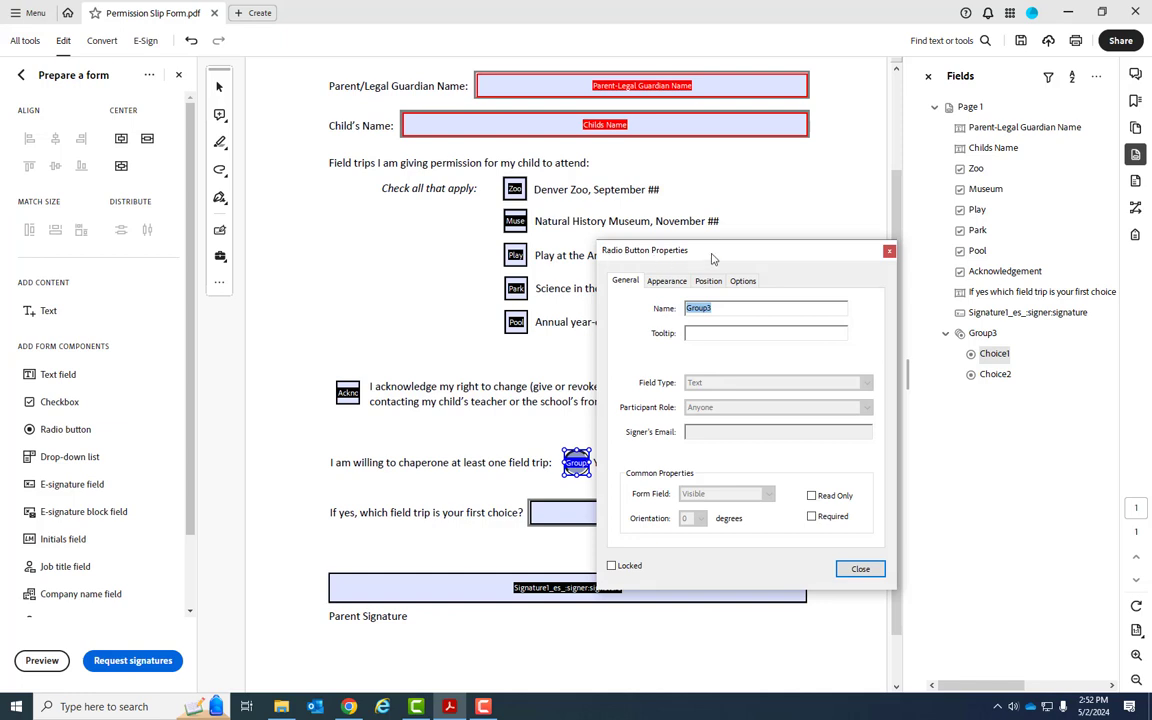
left_click_drag(736, 251, 817, 256)
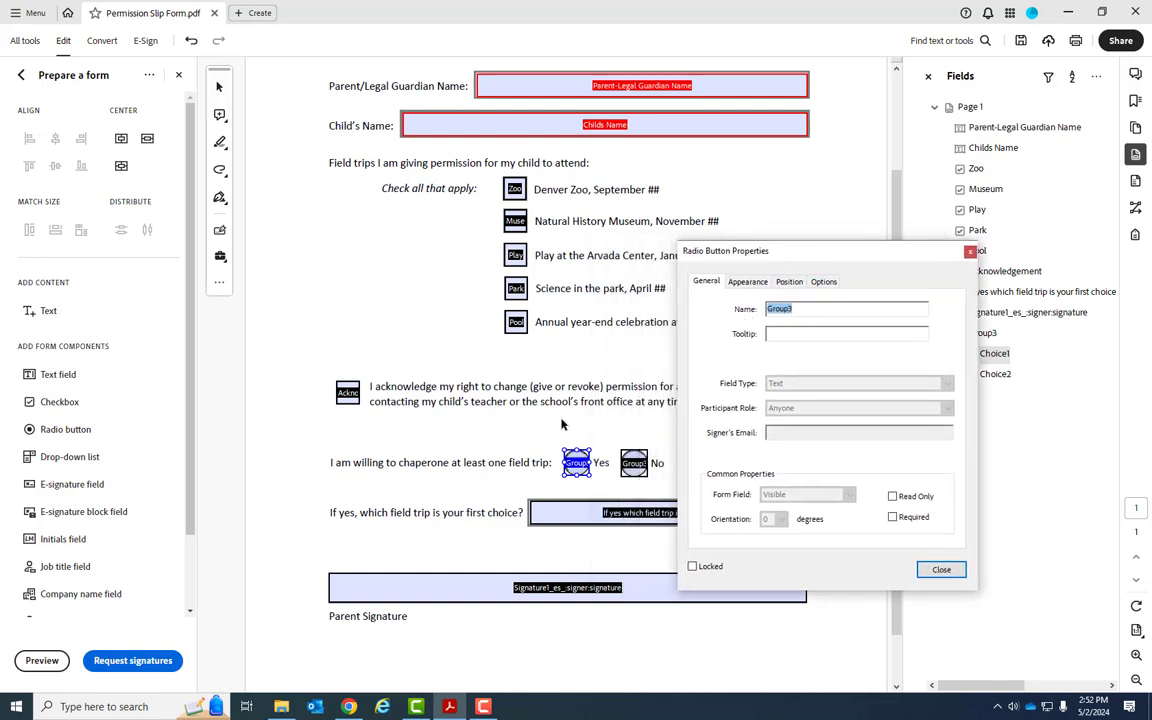
type("Chaperon")
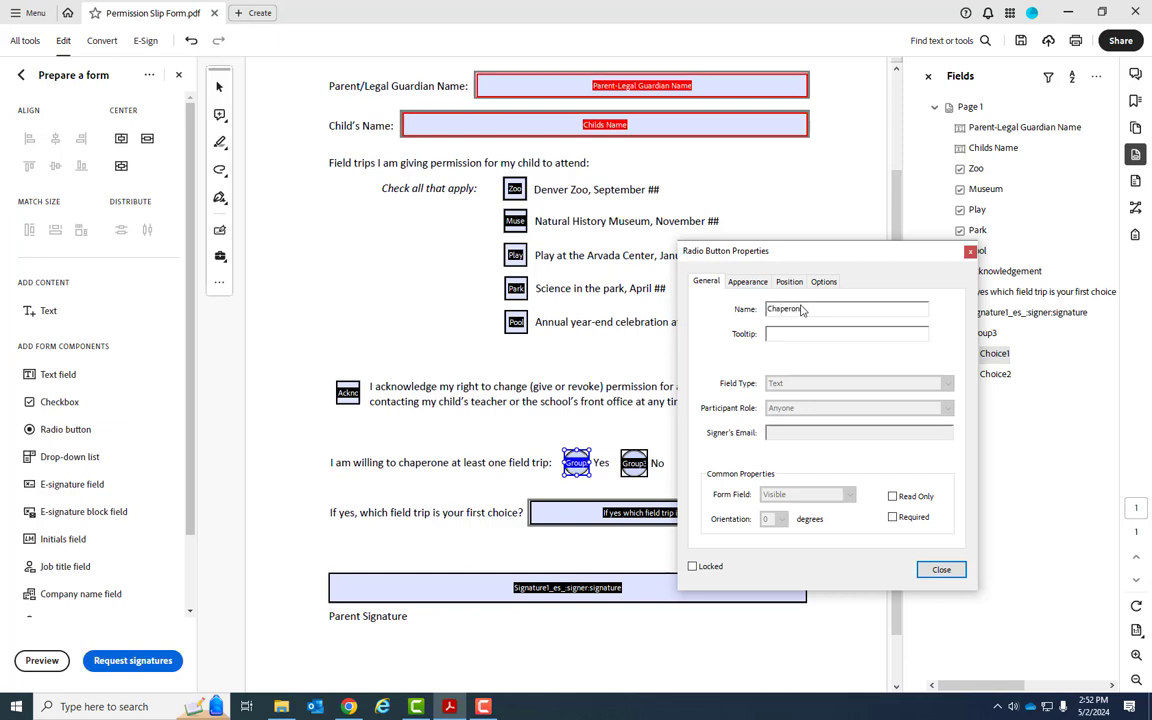
type("e")
key("Tab")
left_click_drag(880, 251, 720, 103)
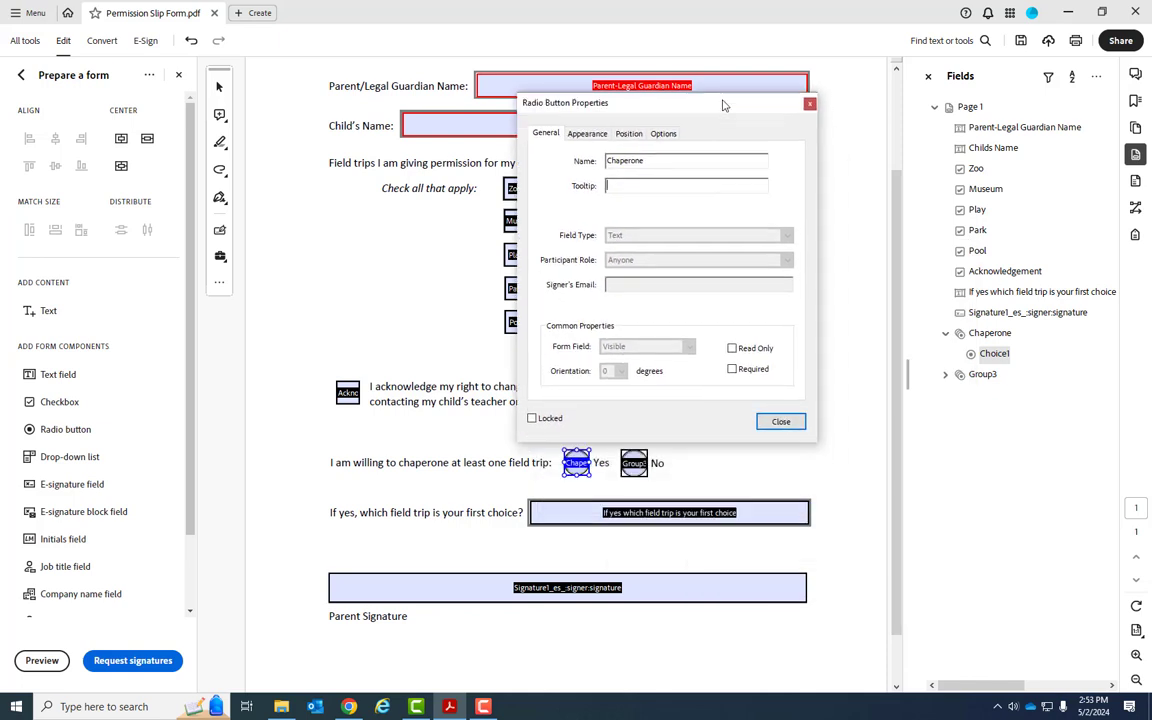
- Change the No radio button's name from Group3 to Chaperone
left_click(634, 464)
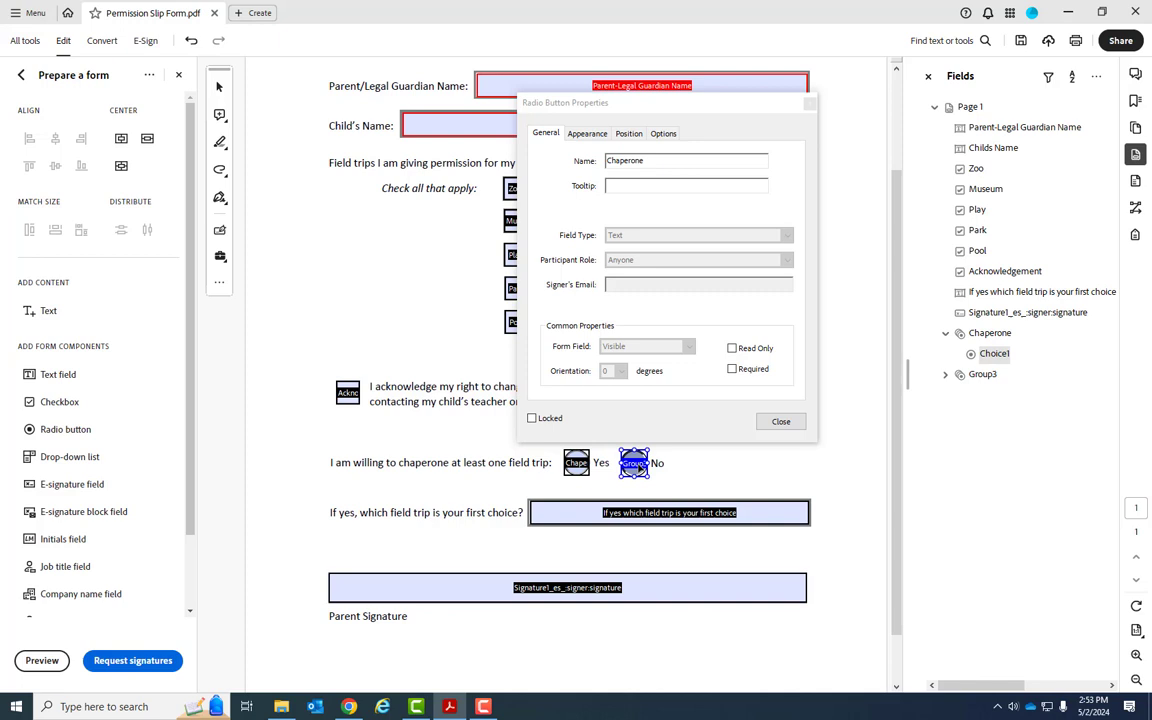
double_click(640, 161)
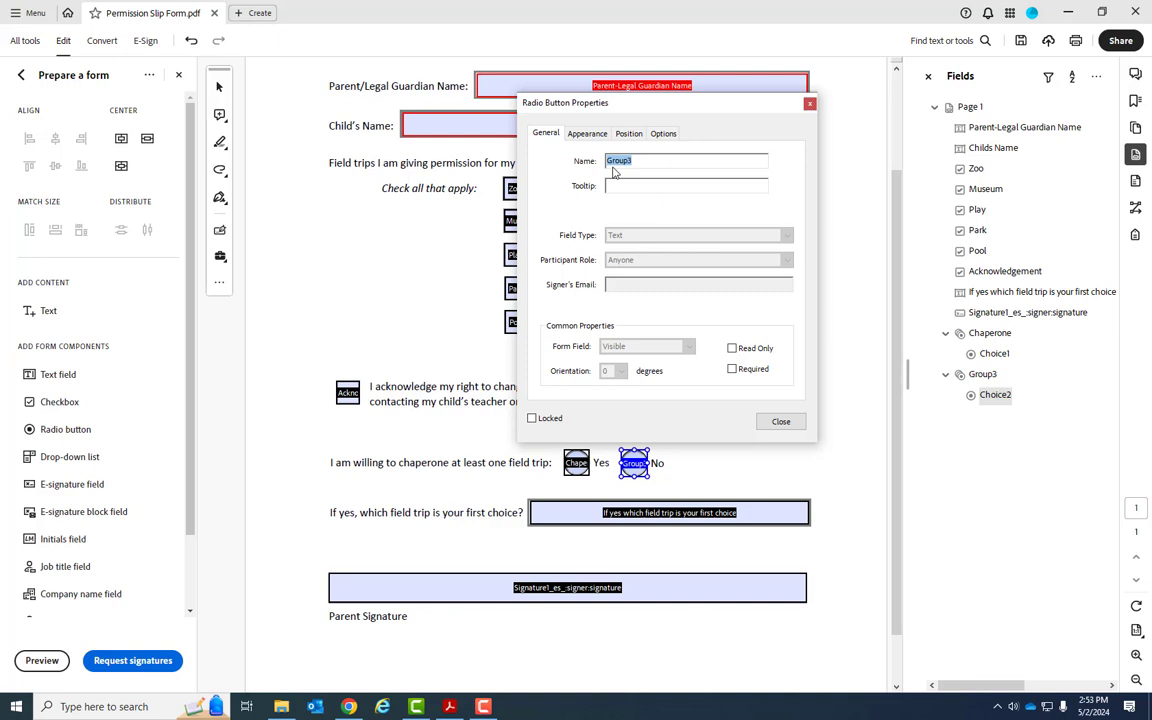
type("Chaperone")
left_click(709, 186)
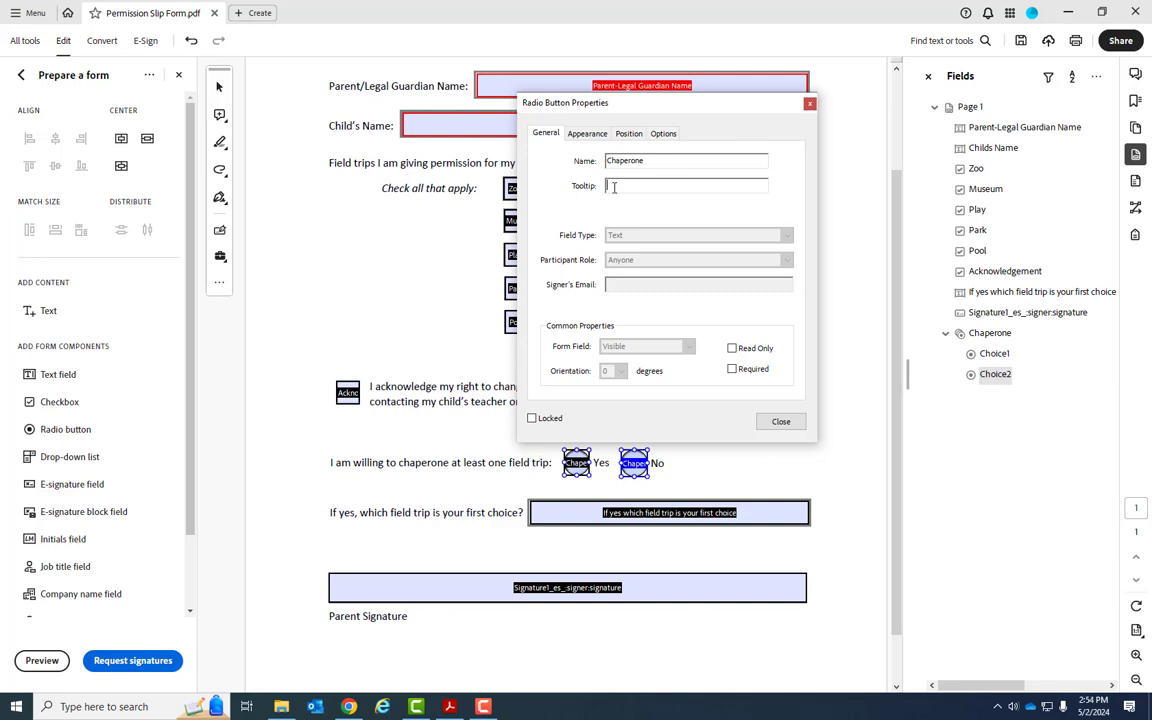
- Set the Chaperone tooltip to 'Choose yes or no' and mark the group Required
type("Choose yes or no")
left_click(577, 464)
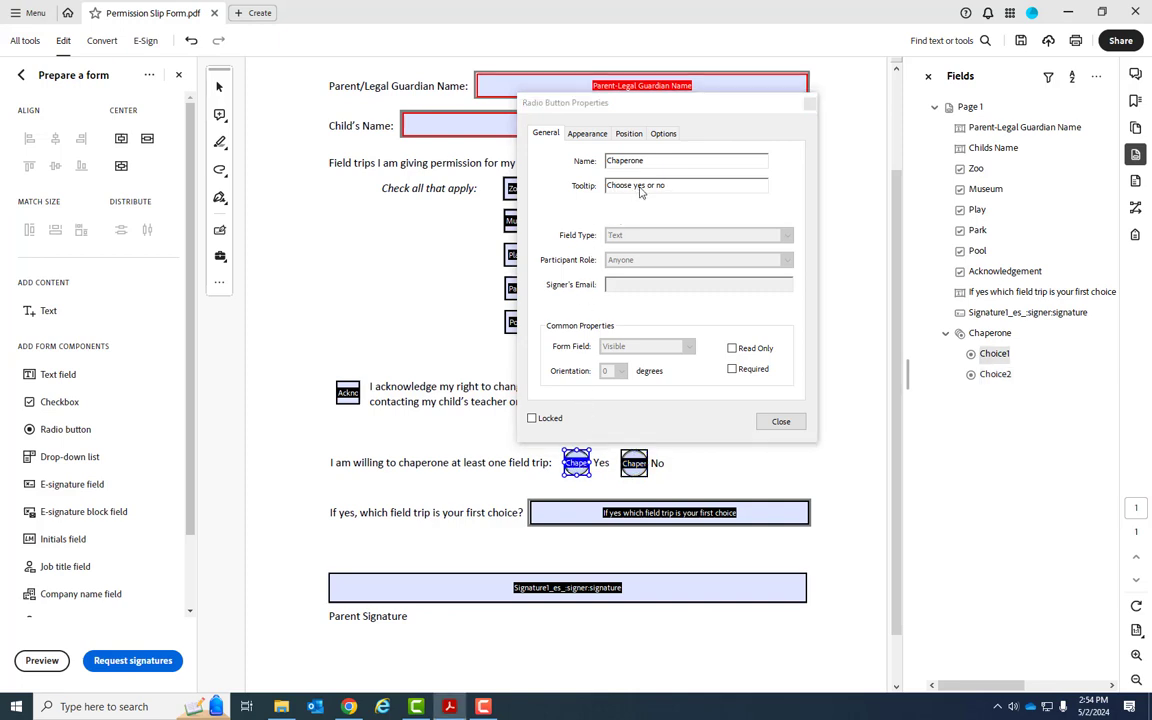
left_click(732, 369)
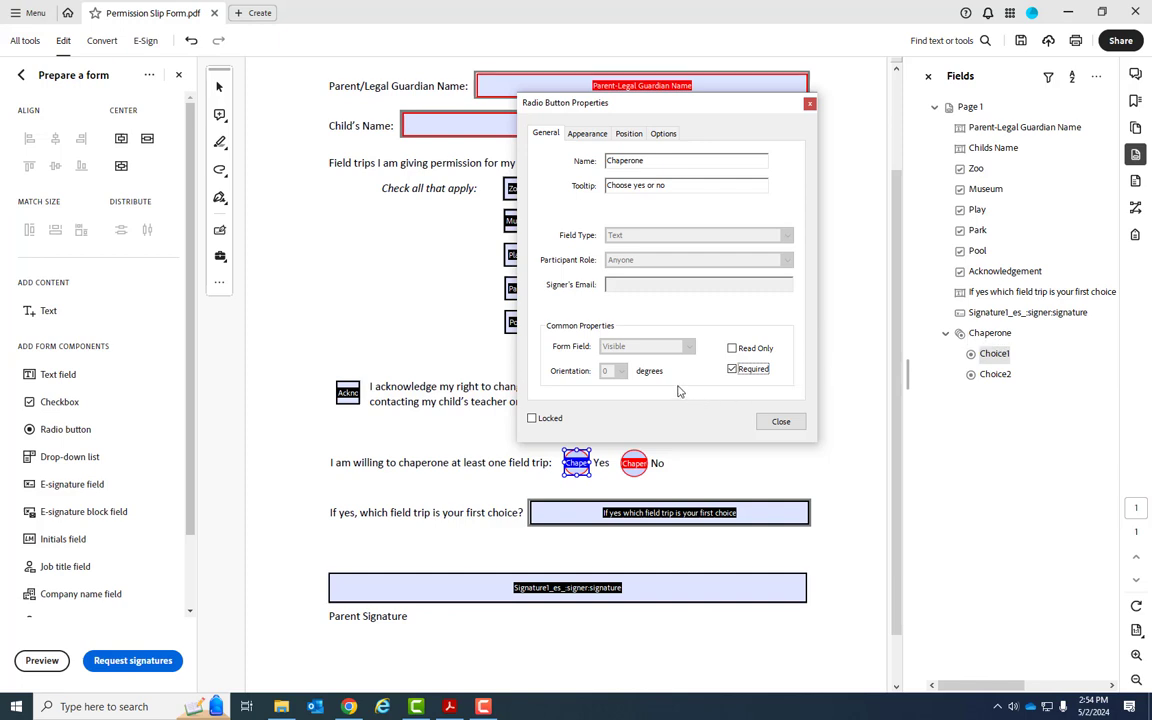
- On the Options tab, change the radio choice values from Choice1 and Choice2 to Yes and No
left_click(589, 134)
left_click(630, 134)
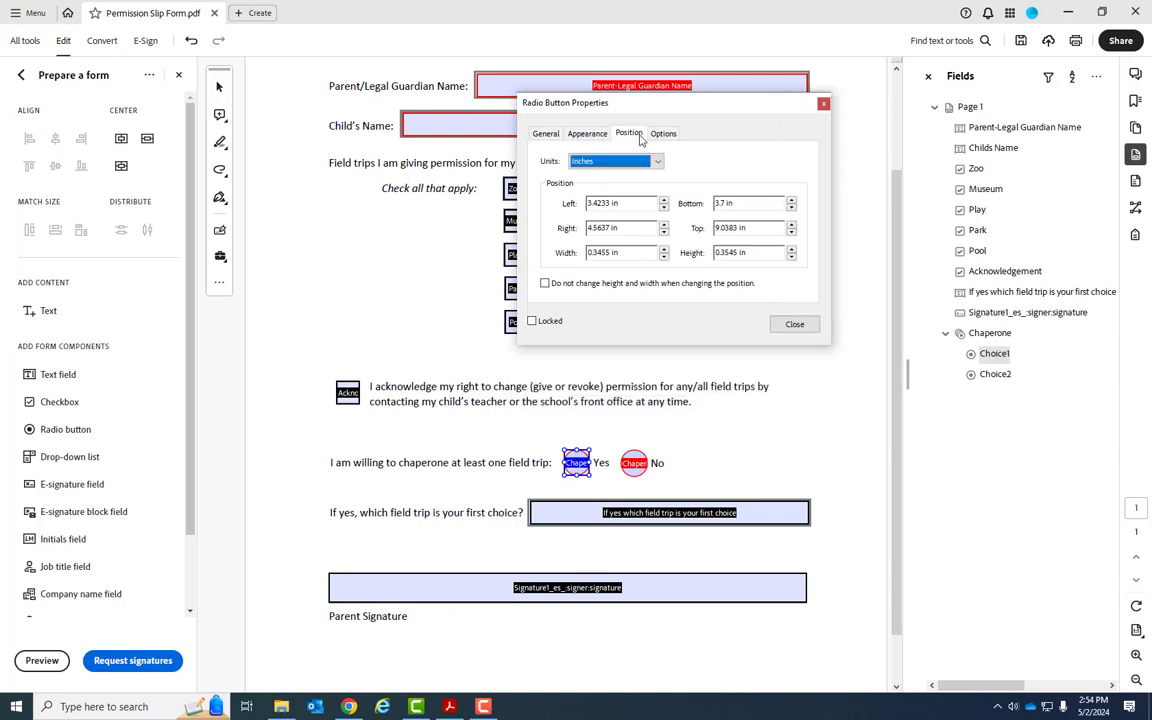
left_click(663, 134)
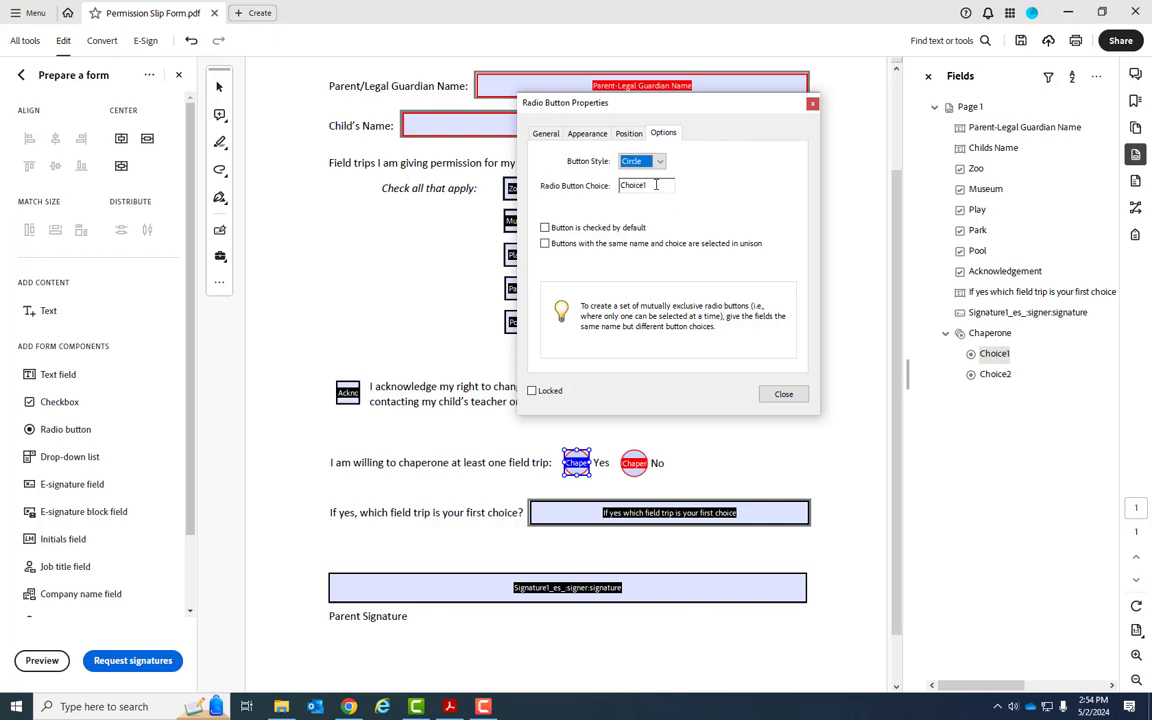
left_click_drag(656, 185, 606, 186)
type("Yes")
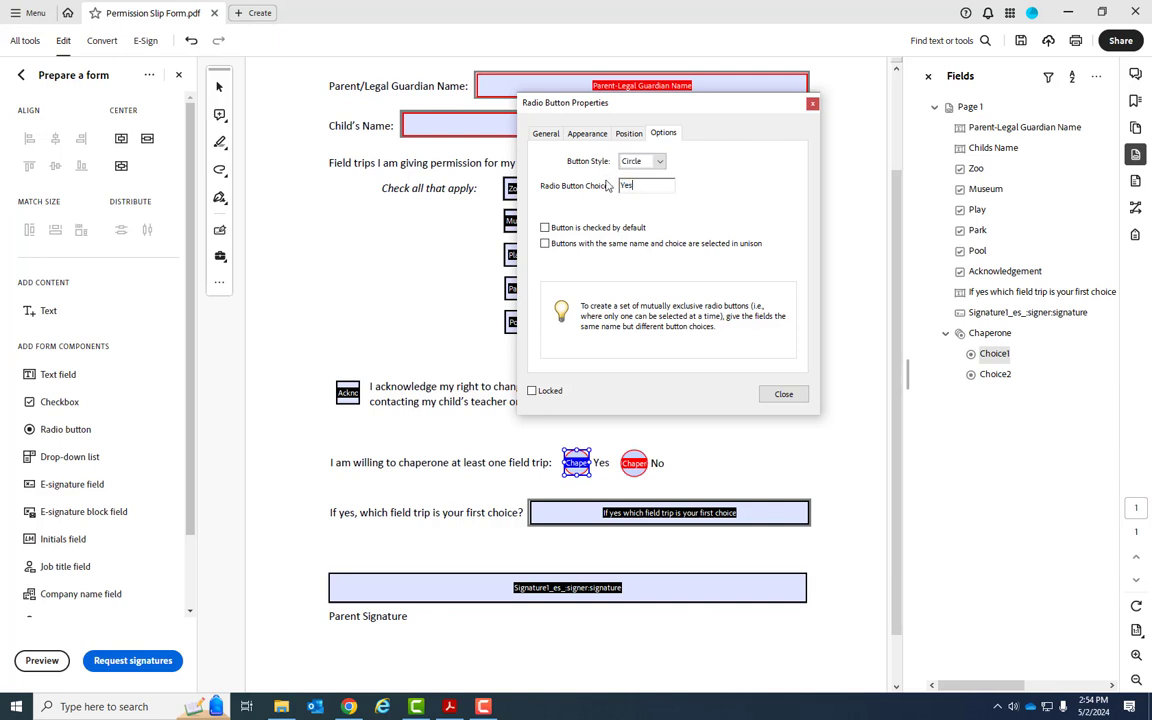
left_click(636, 463)
left_click_drag(655, 185, 597, 185)
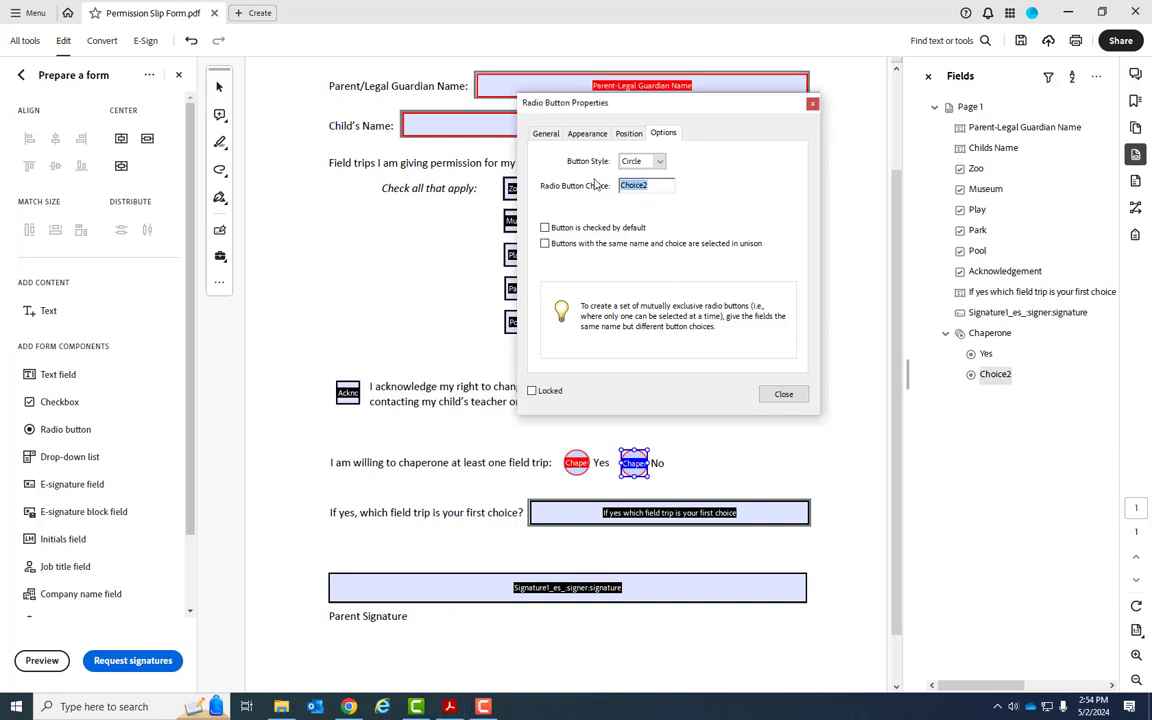
type("N")
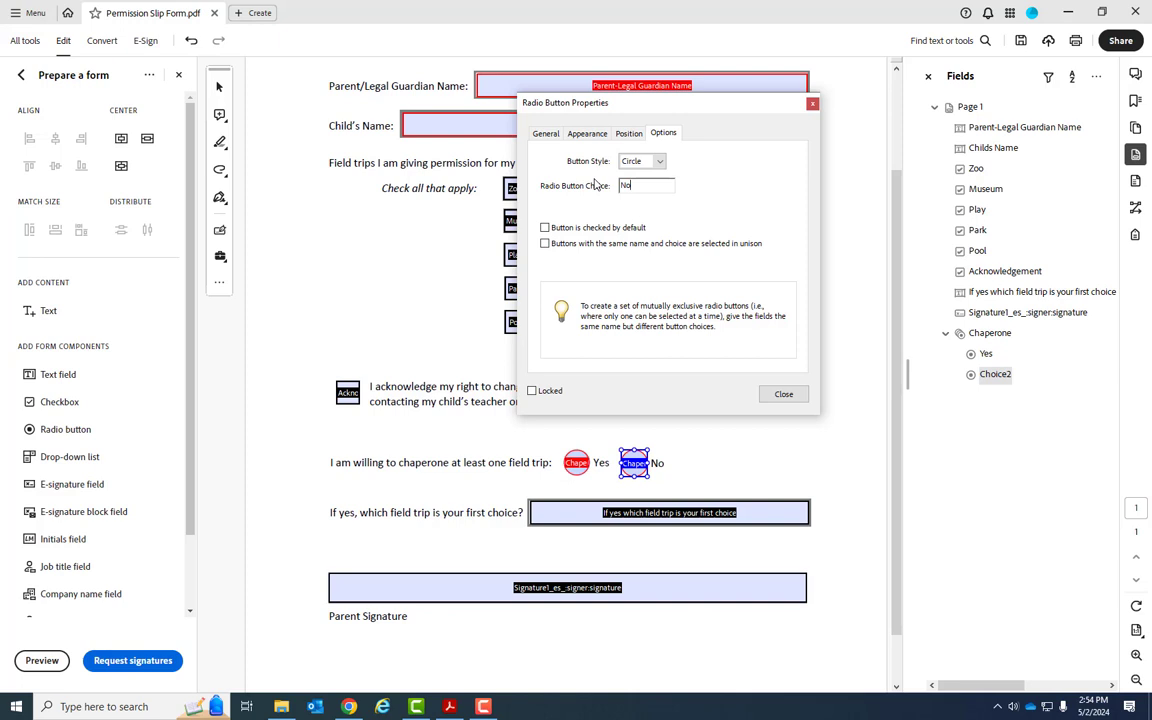
type("o")
left_click(577, 464)
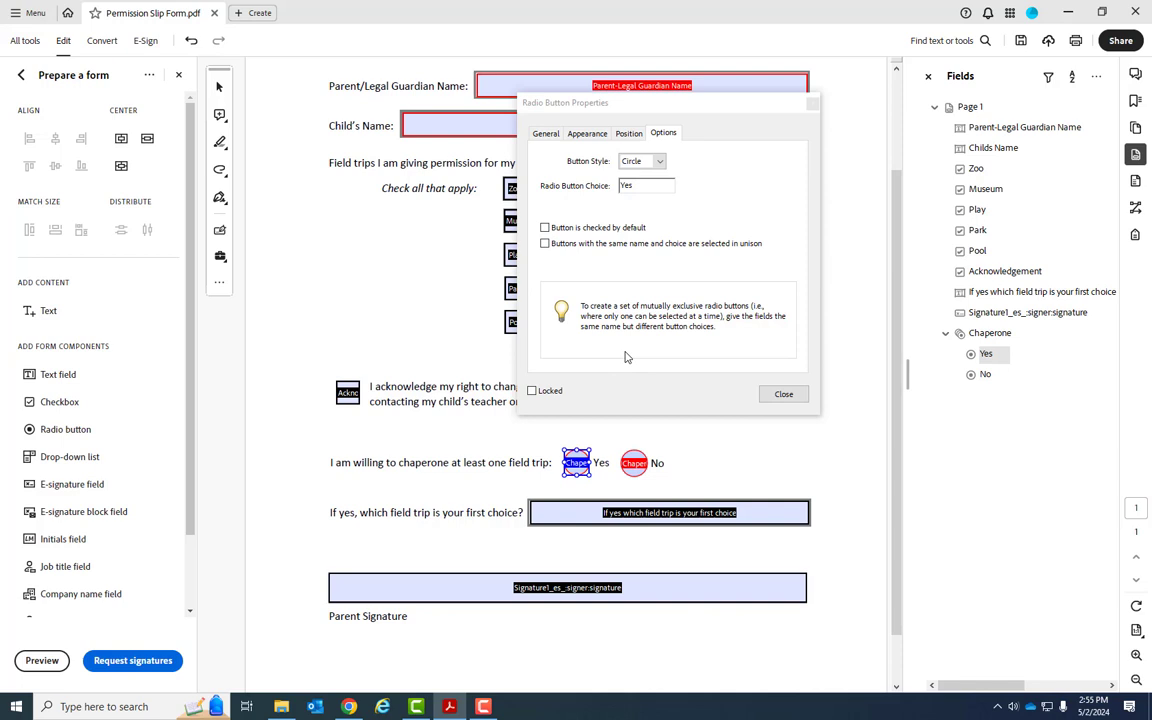
- Close the properties, preview the form, and toggle the chaperone answer between Yes and No, ending on Yes
left_click(783, 394)
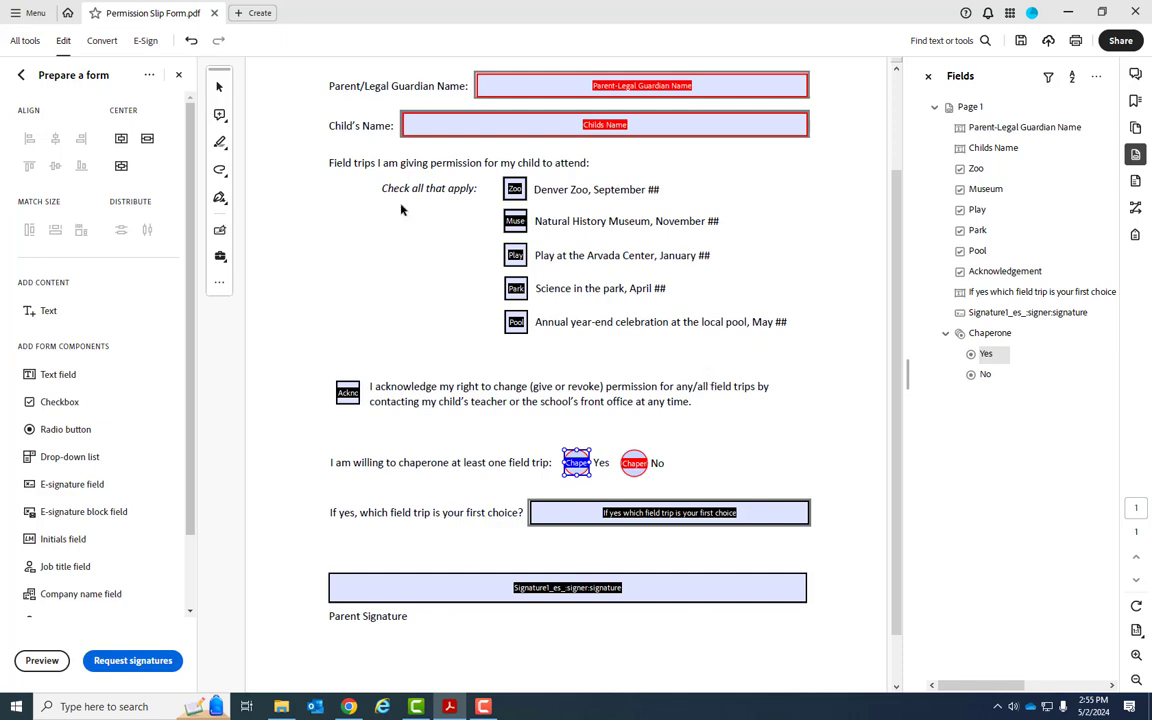
left_click(178, 75)
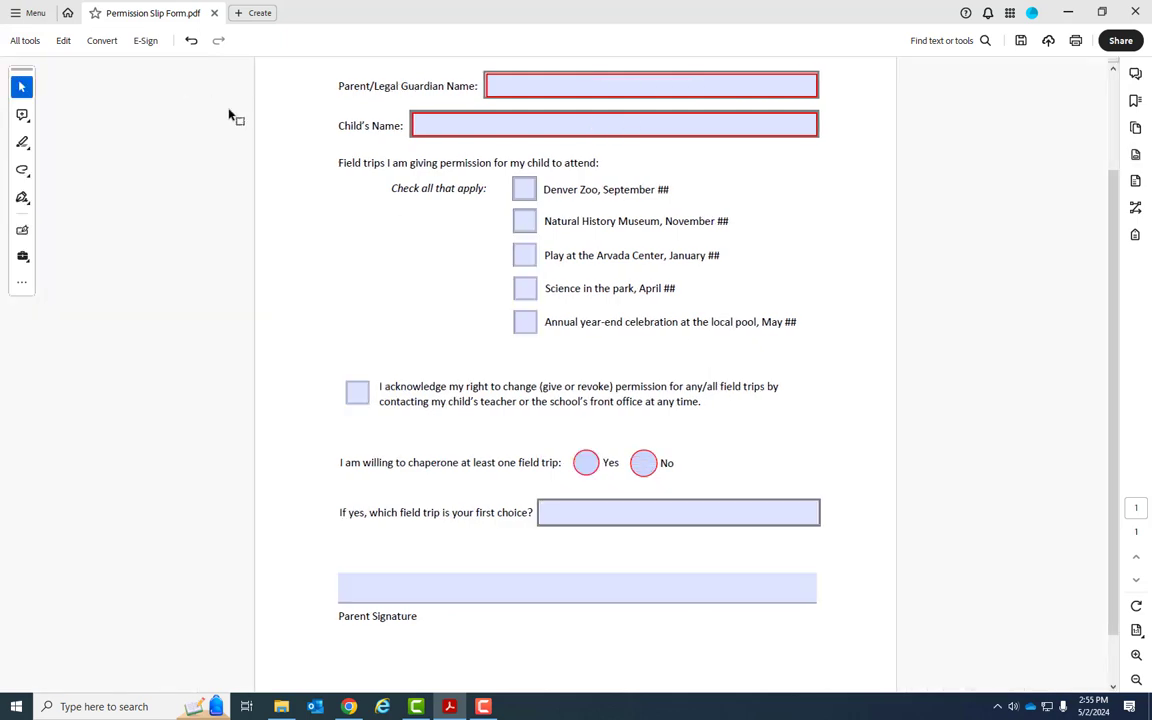
left_click(586, 462)
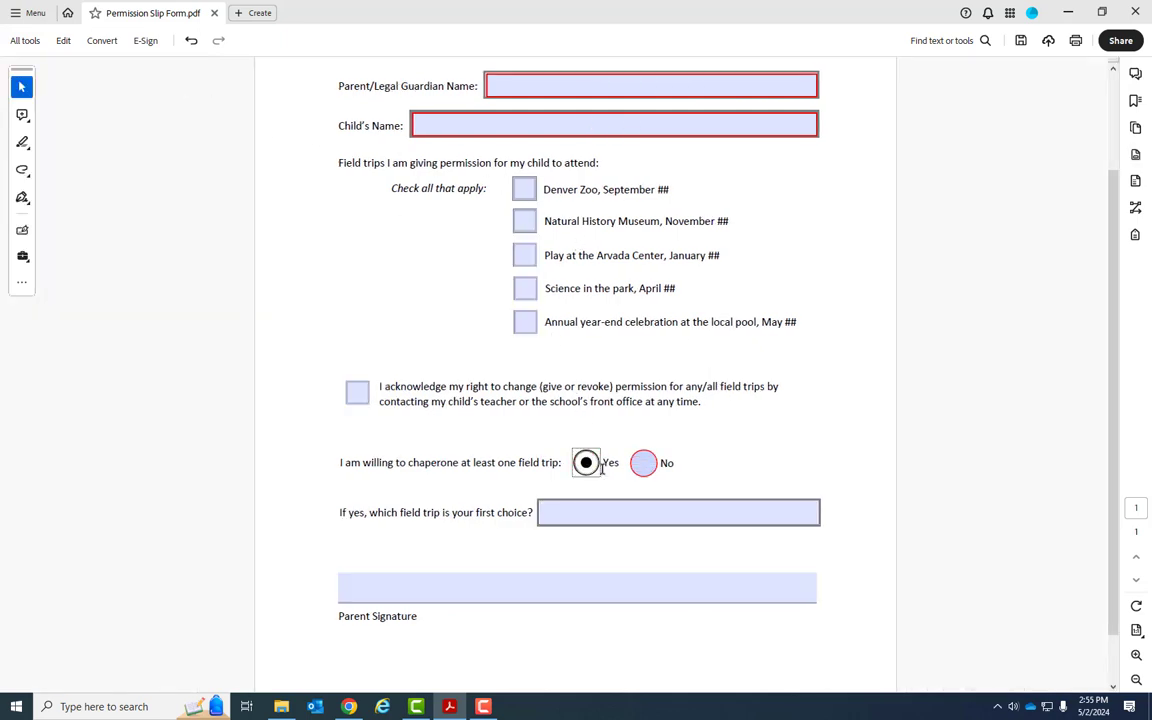
left_click(645, 465)
left_click(586, 465)
left_click(643, 465)
left_click(585, 464)
- Go back to Prepare a form and use Clear form to wipe the test answers
left_click(28, 41)
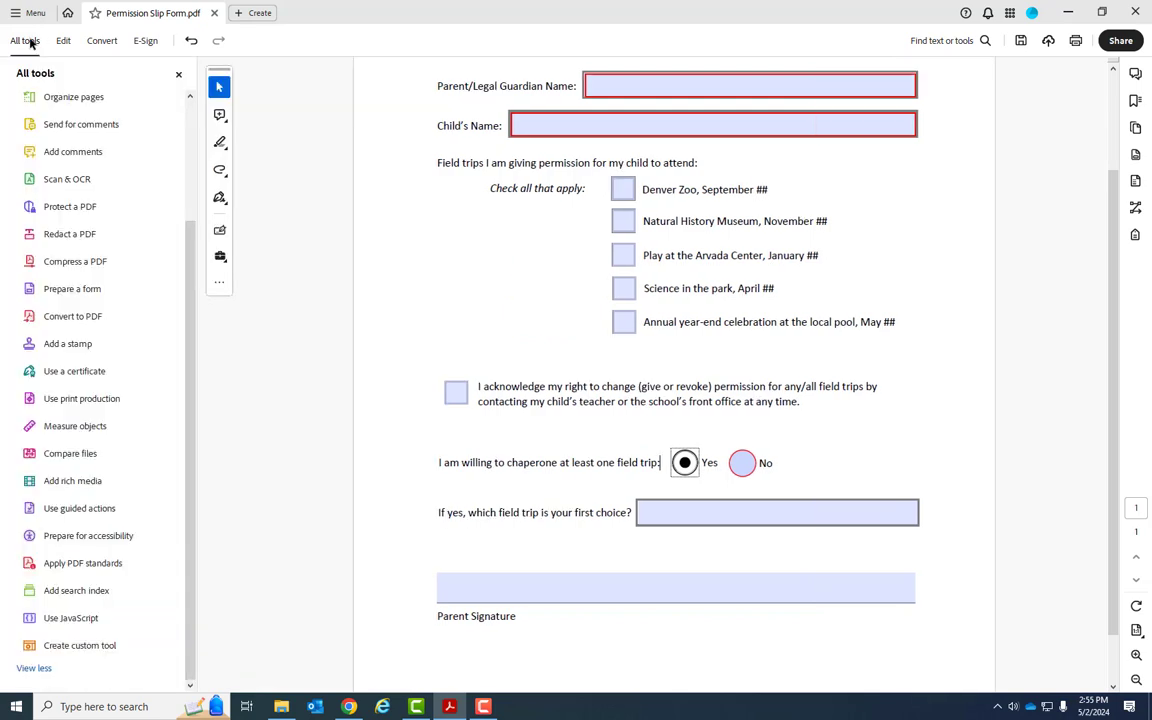
left_click(78, 289)
left_click(1096, 76)
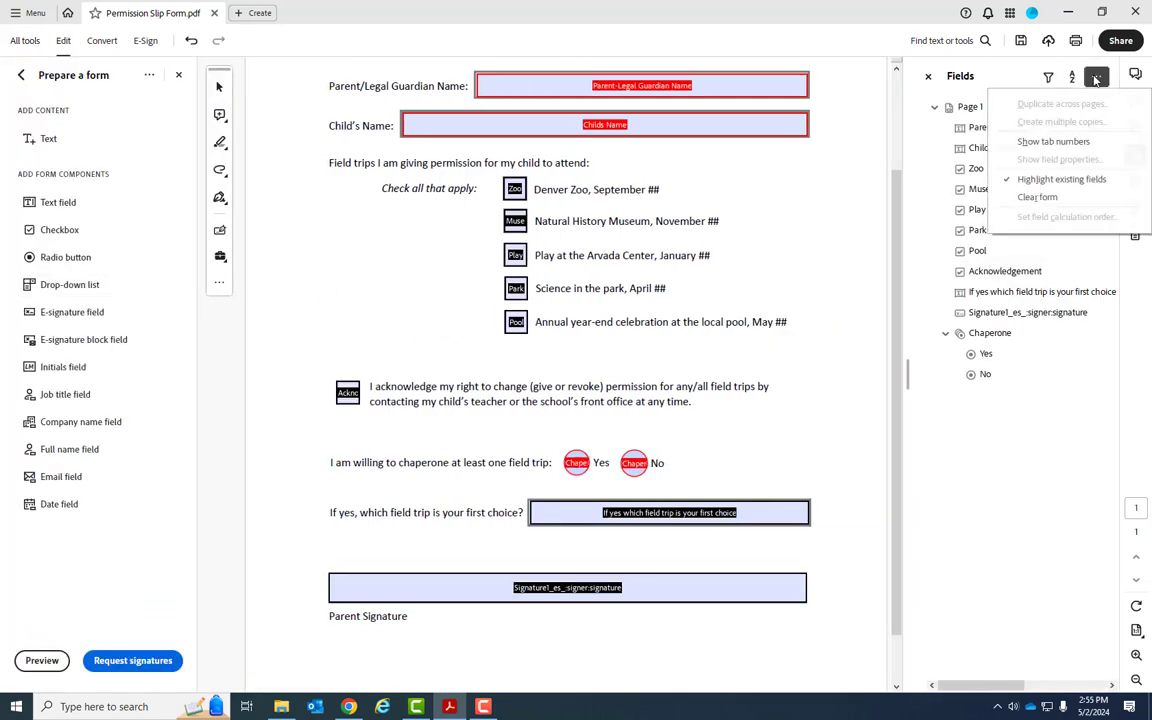
left_click(1063, 199)
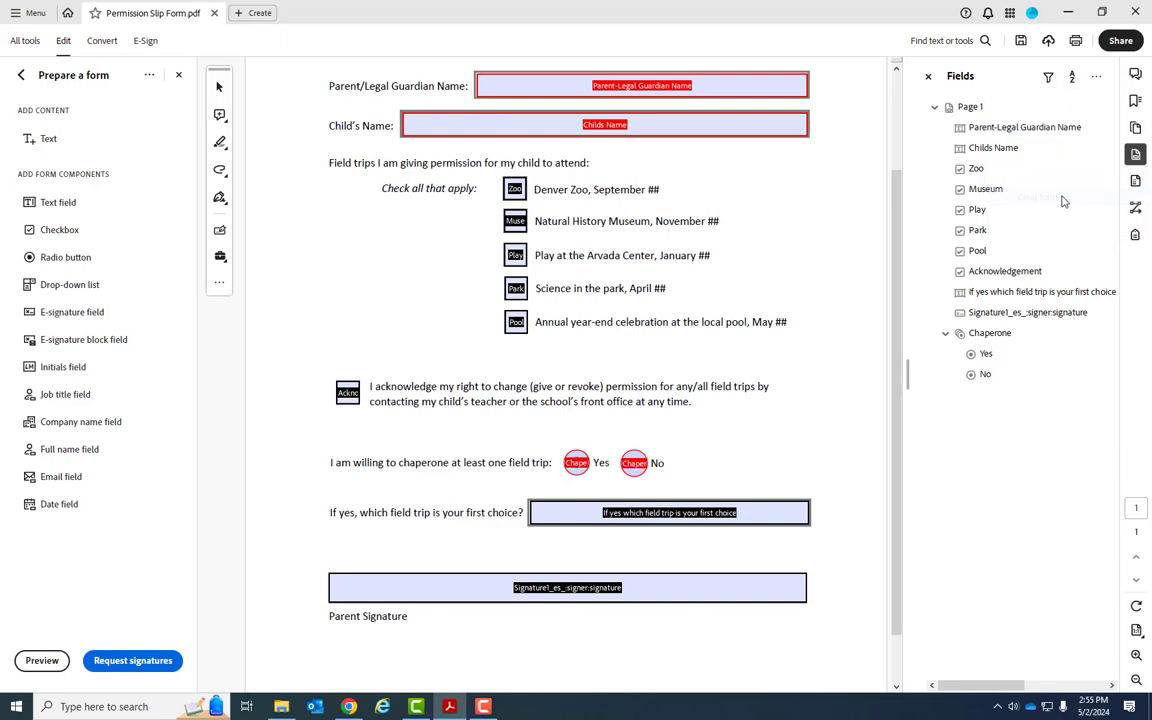